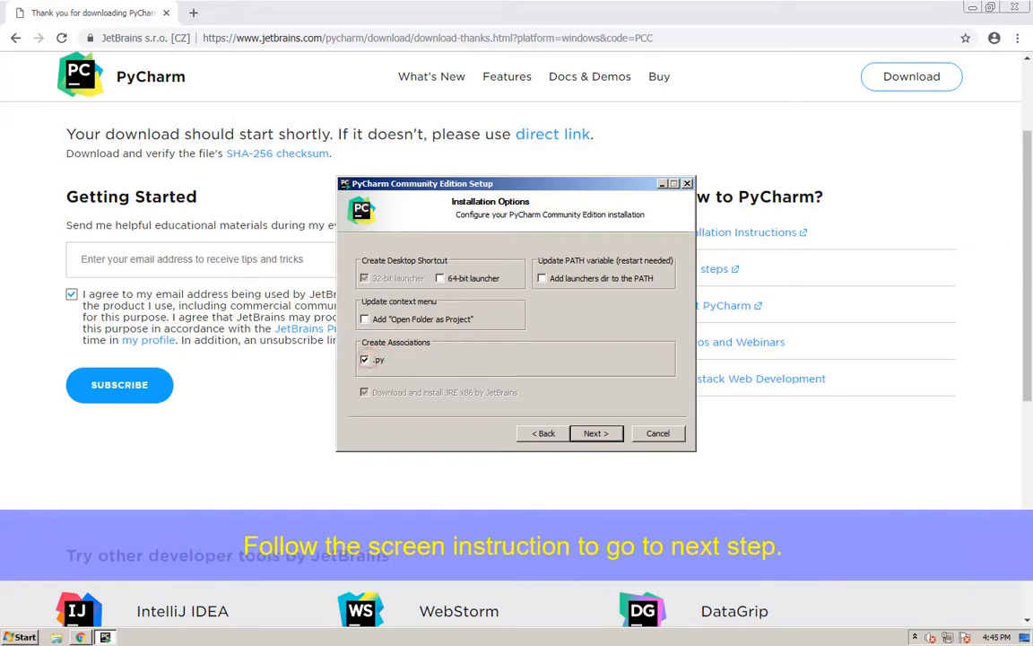
# - Install PyCharm Community Edition with the JetBrains Start Menu folder and have it run when setup finishes
pyautogui.click(595, 432)
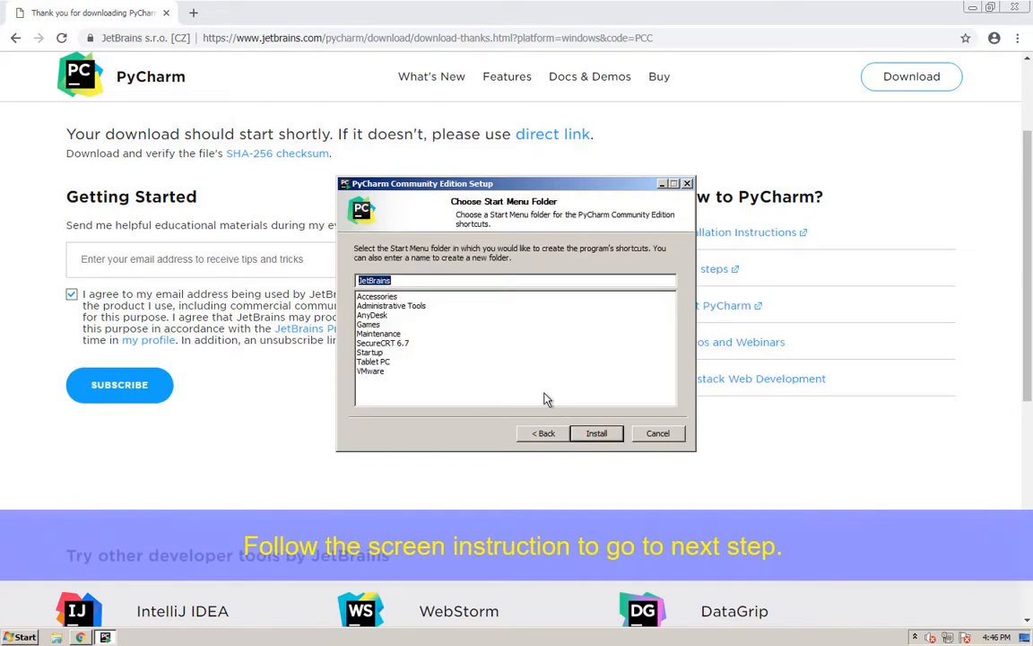
pyautogui.click(592, 433)
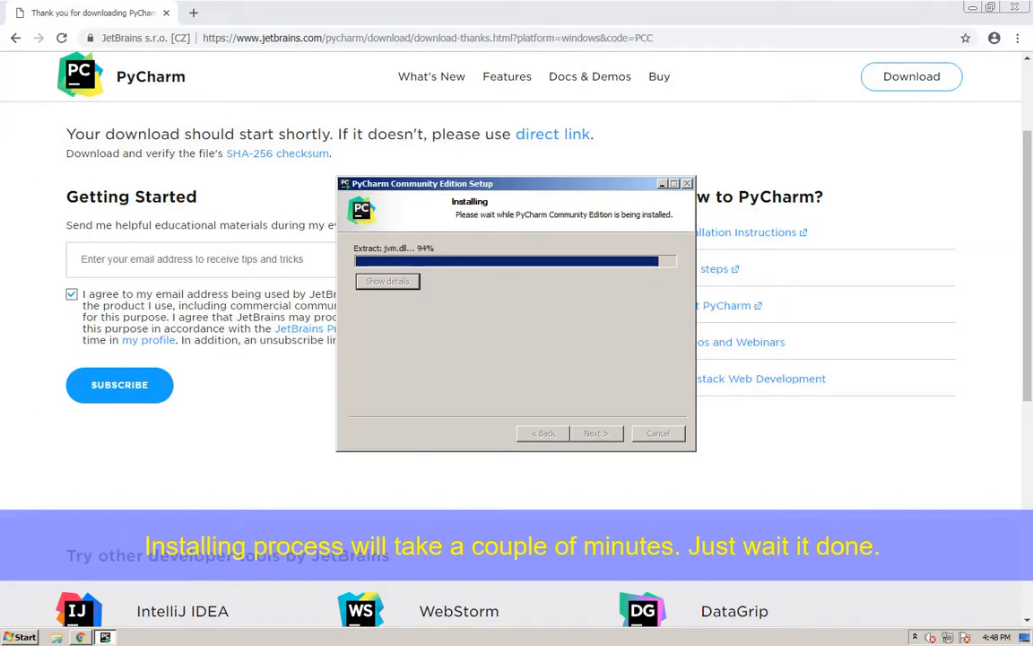
pyautogui.click(547, 303)
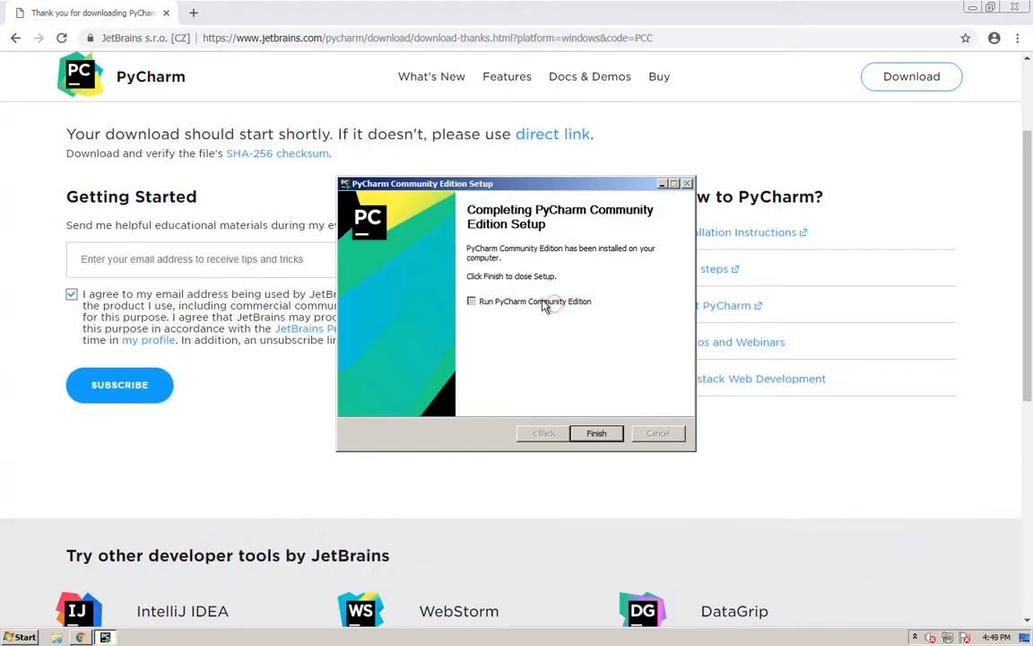
pyautogui.click(597, 433)
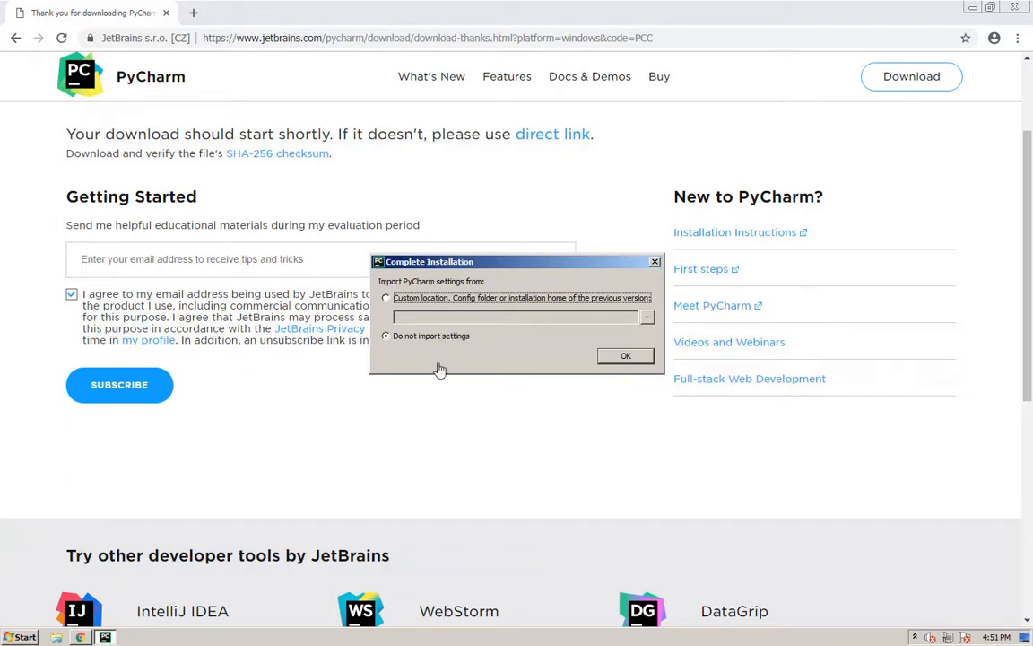
# - Complete PyCharm's first-run setup without importing settings, accepting the privacy policy, declining usage statistics and keeping the remaining defaults
pyautogui.click(623, 355)
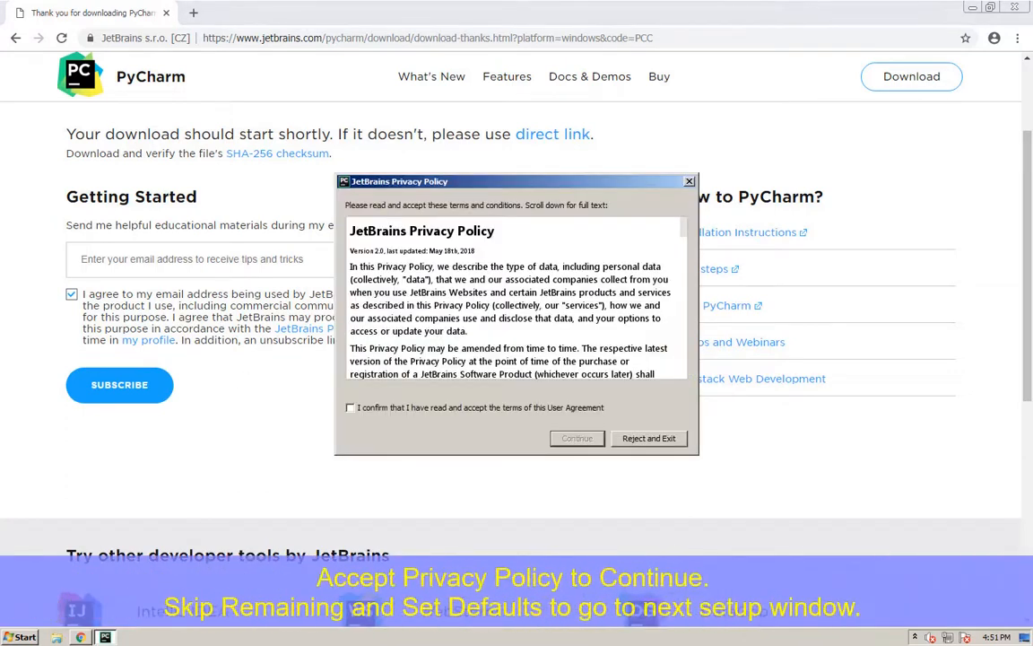
pyautogui.click(350, 408)
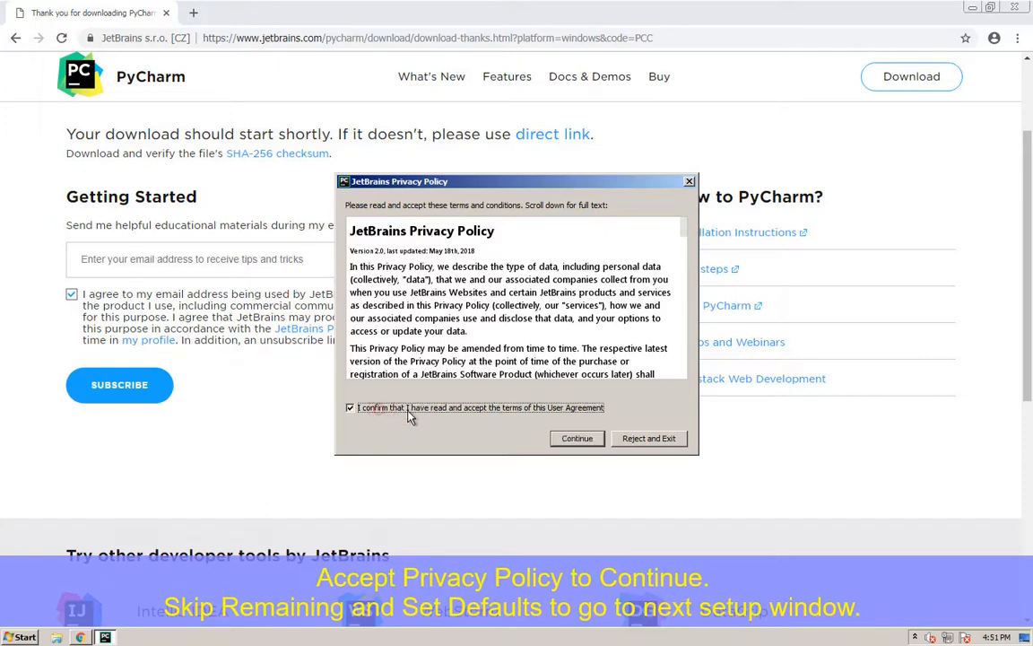
pyautogui.click(577, 438)
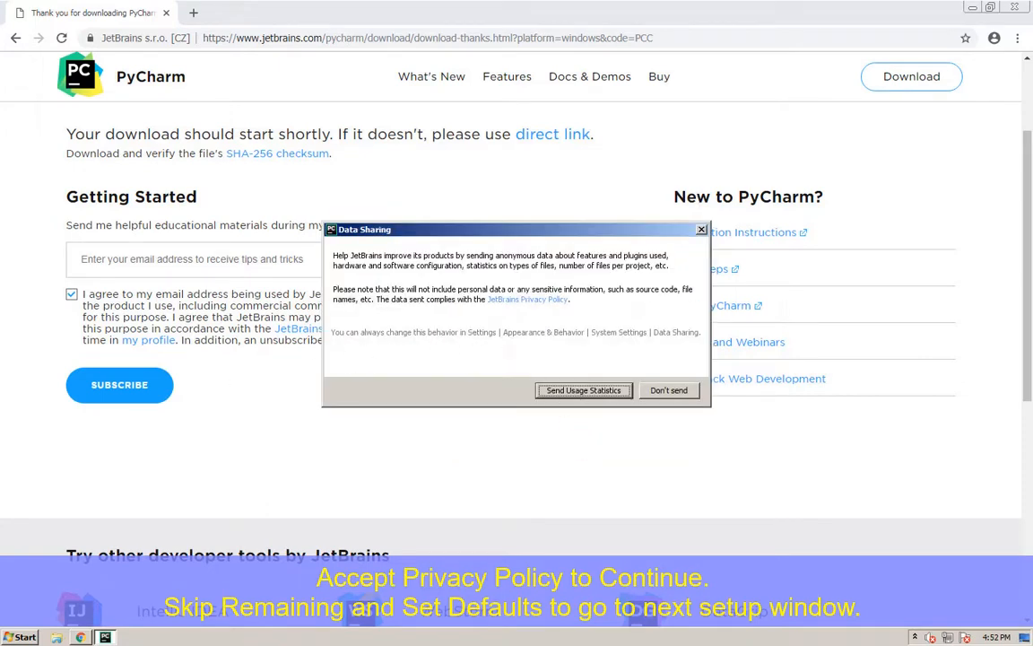
pyautogui.click(666, 390)
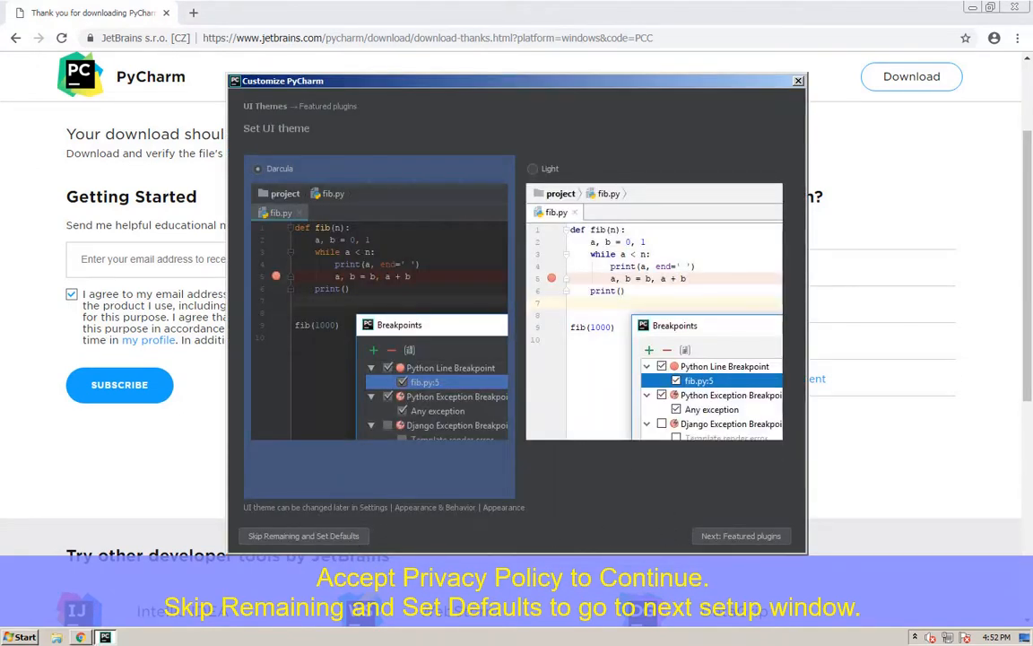
pyautogui.click(282, 536)
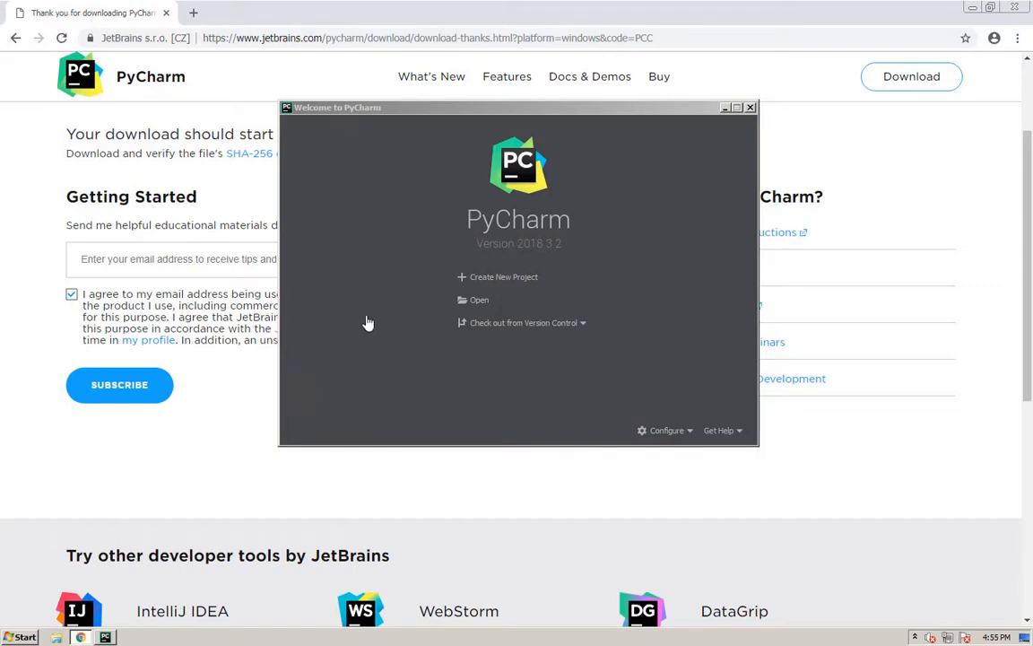
pyautogui.click(498, 277)
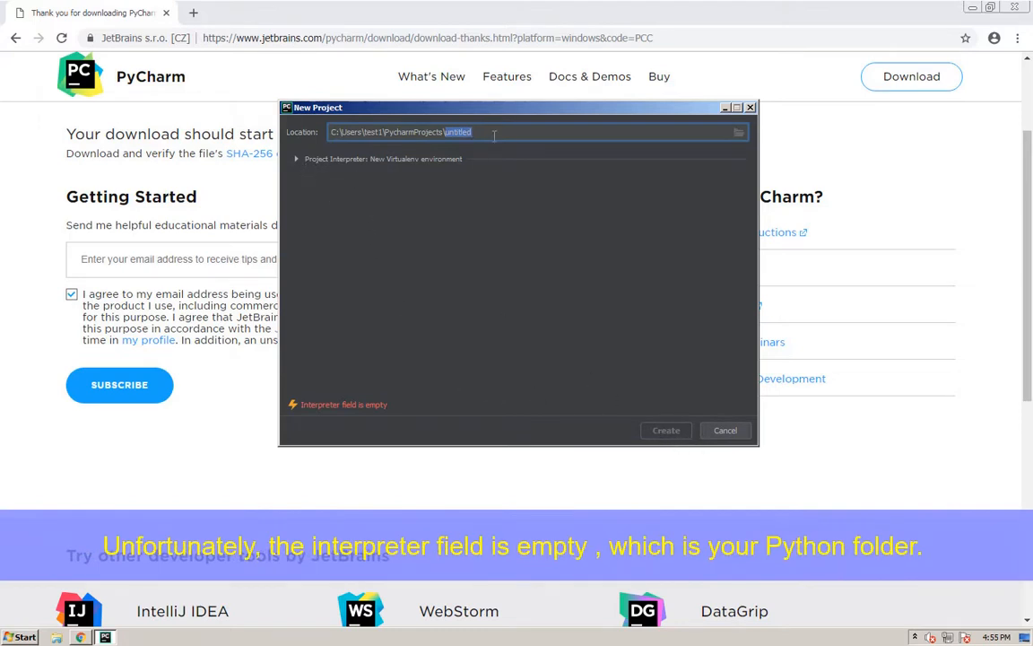
pyautogui.click(489, 132)
pyautogui.moveTo(489, 132); pyautogui.dragTo(450, 134)
pyautogui.write('helloworl')
pyautogui.click(297, 159)
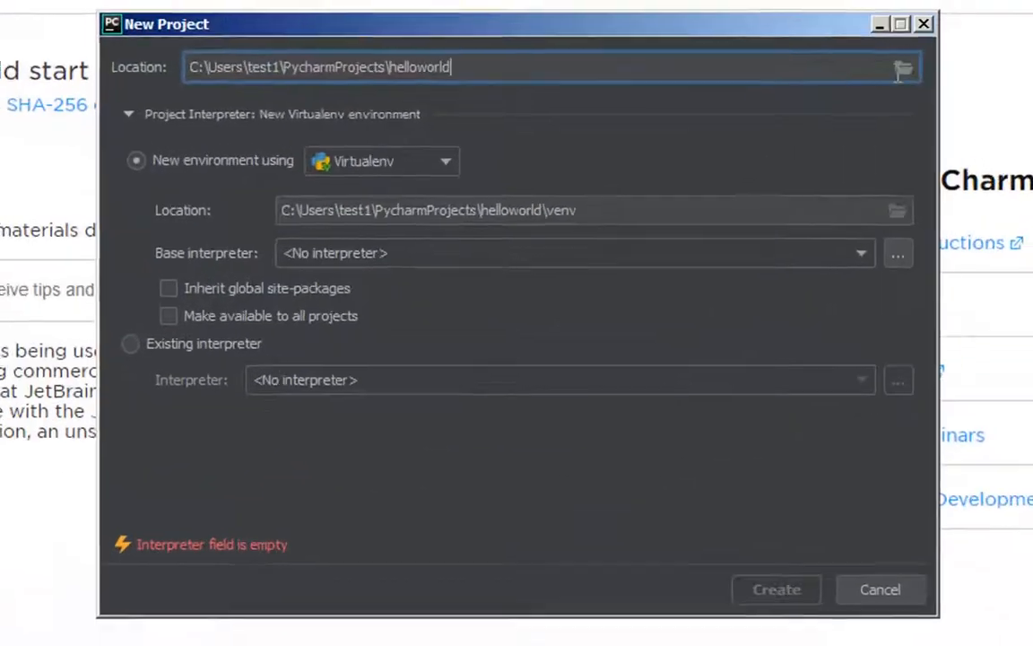
pyautogui.click(738, 132)
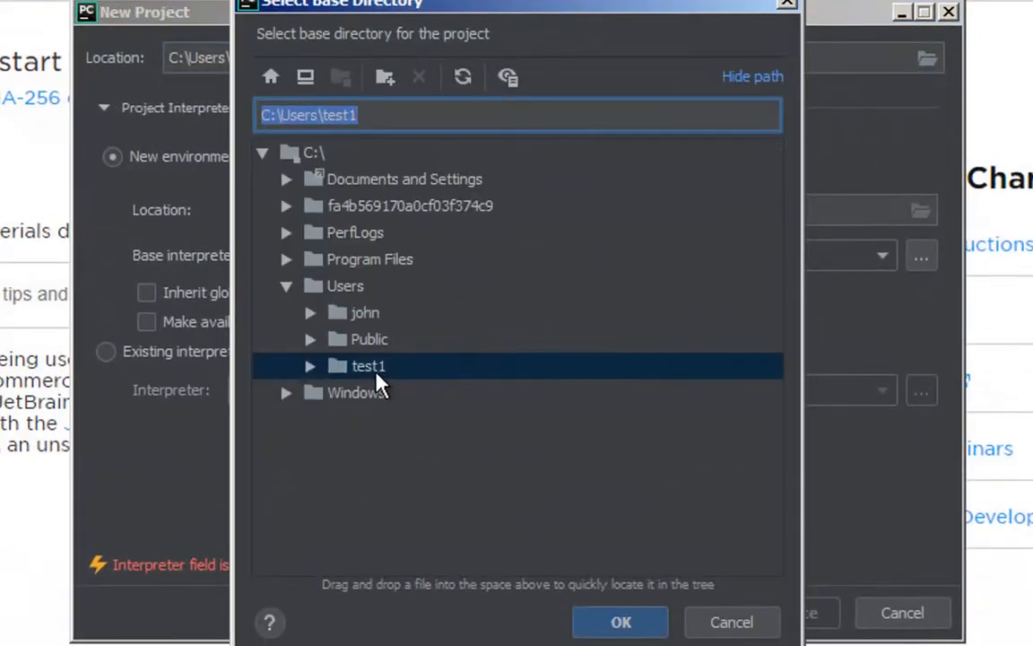
pyautogui.doubleClick(376, 366)
pyautogui.scroll(-1, 484, 433)
pyautogui.click(449, 414)
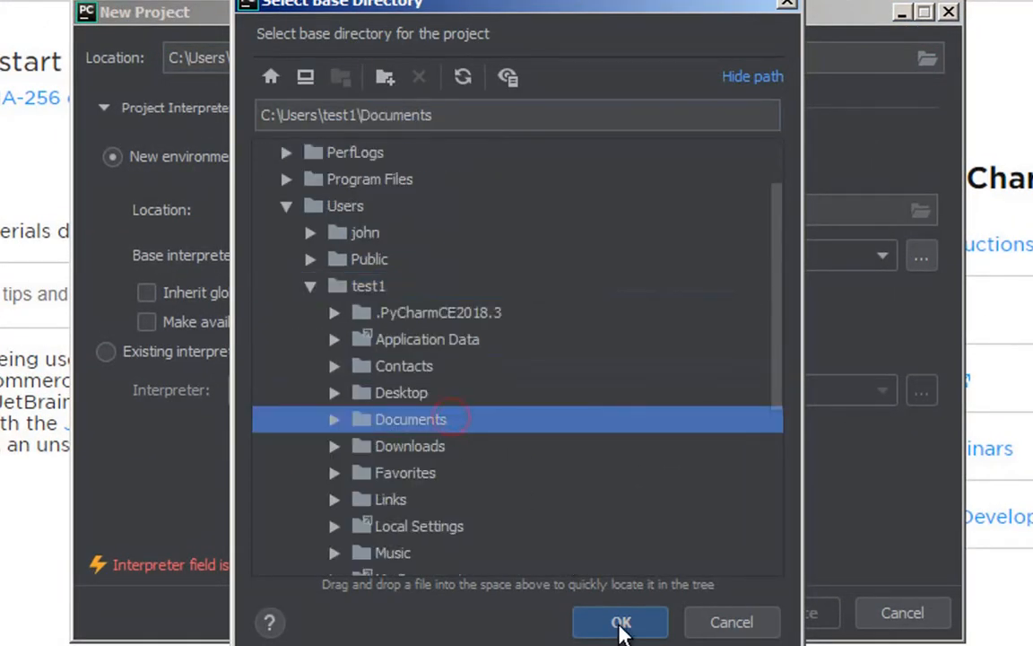
pyautogui.click(621, 624)
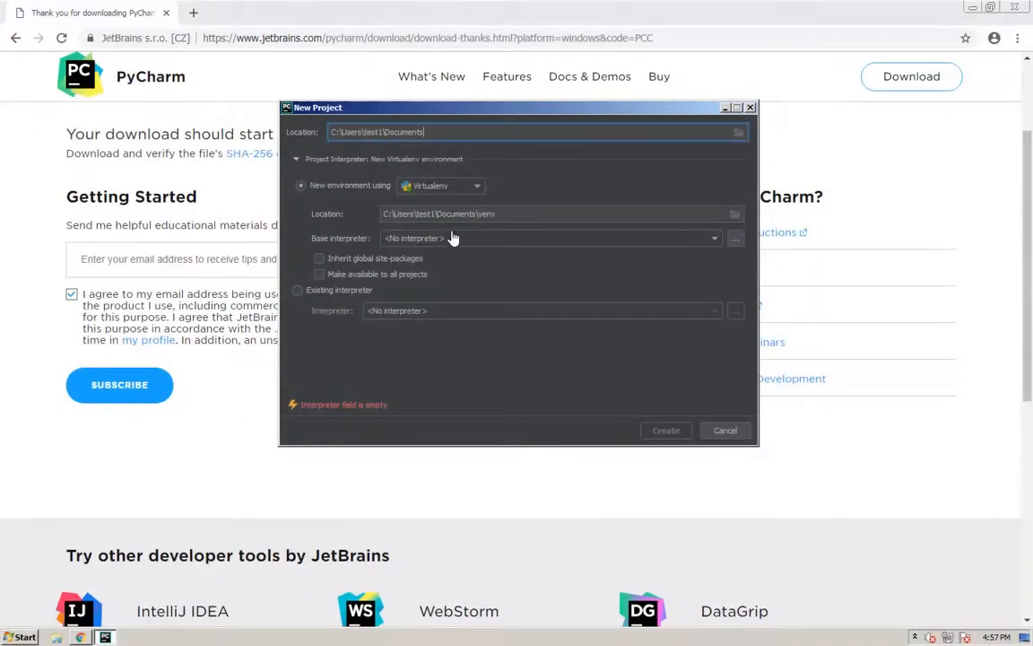
pyautogui.click(726, 431)
# - Switch to the browser and search Google for "python installation download for windows"
pyautogui.click(300, 40)
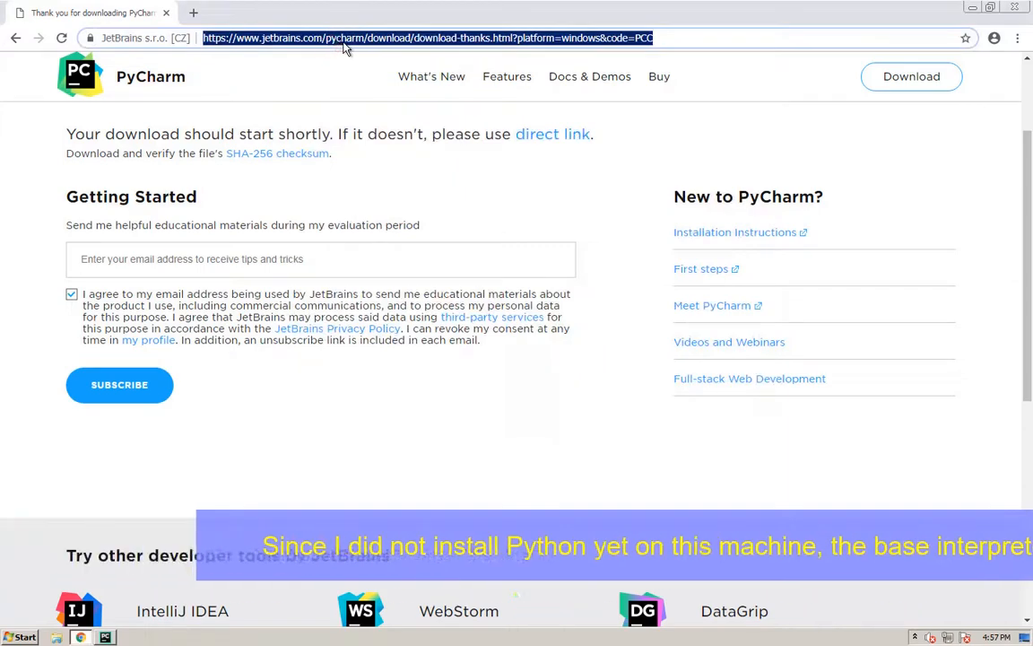
pyautogui.write('www.google')
pyautogui.press('Return')
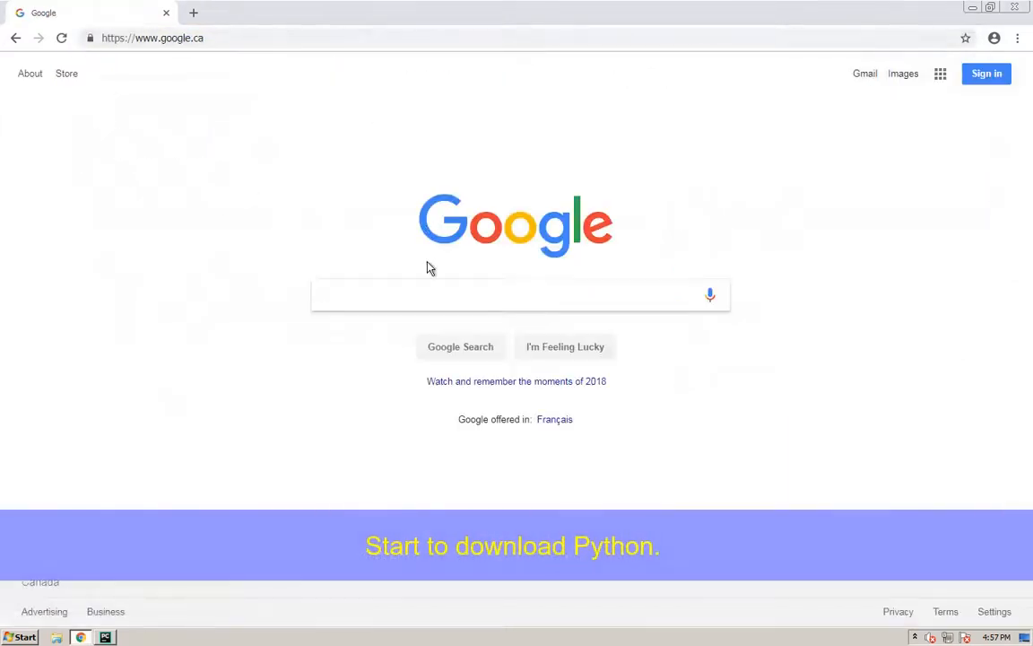
pyautogui.write('python insta')
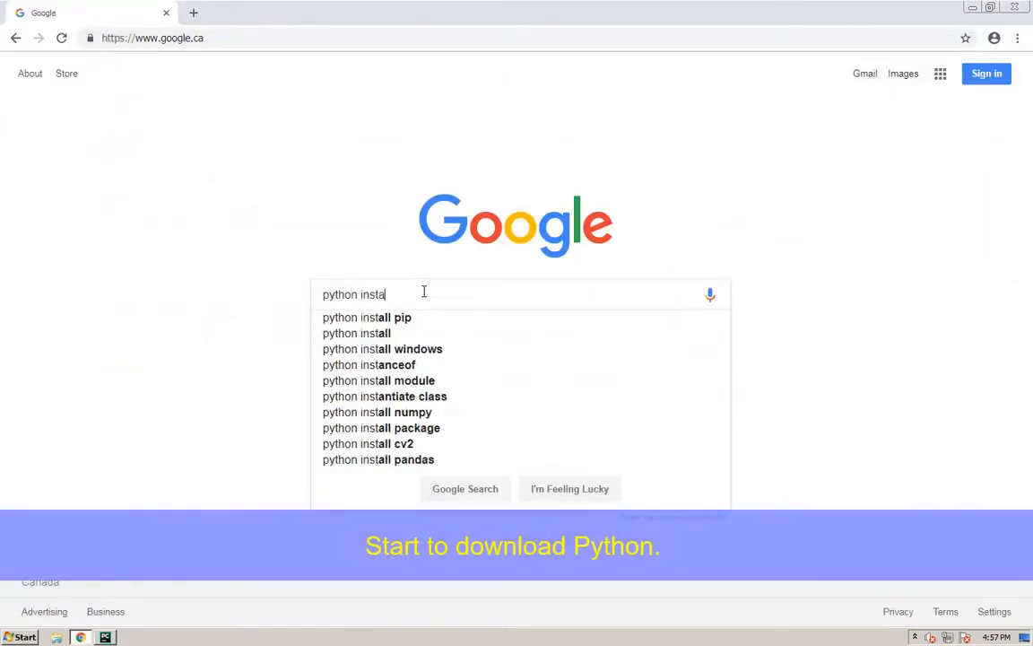
pyautogui.write('llation download')
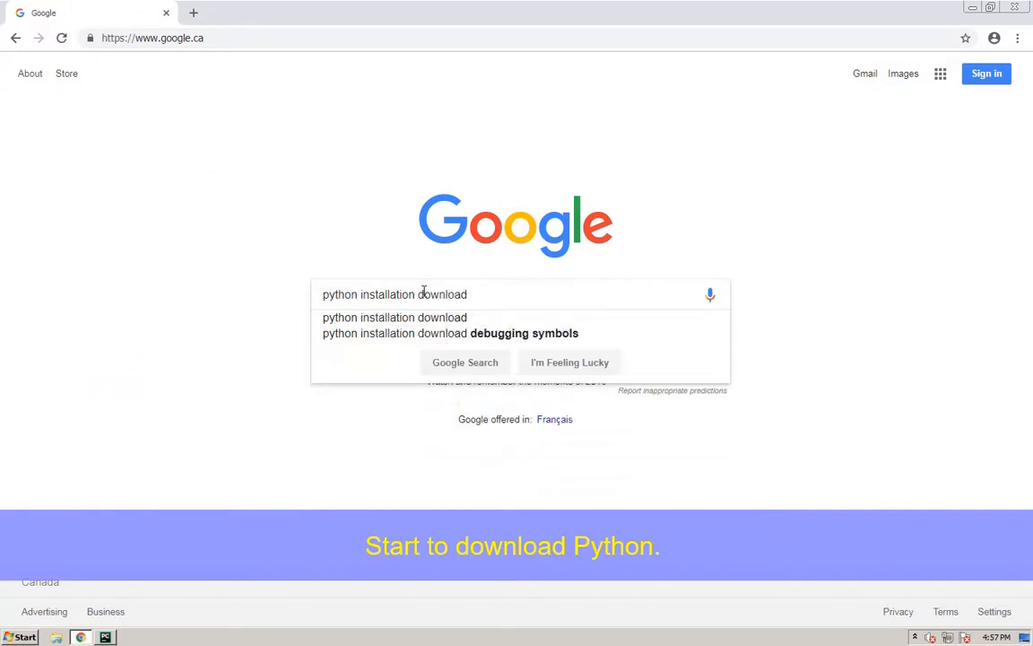
pyautogui.write(' for windows')
pyautogui.press('Return')
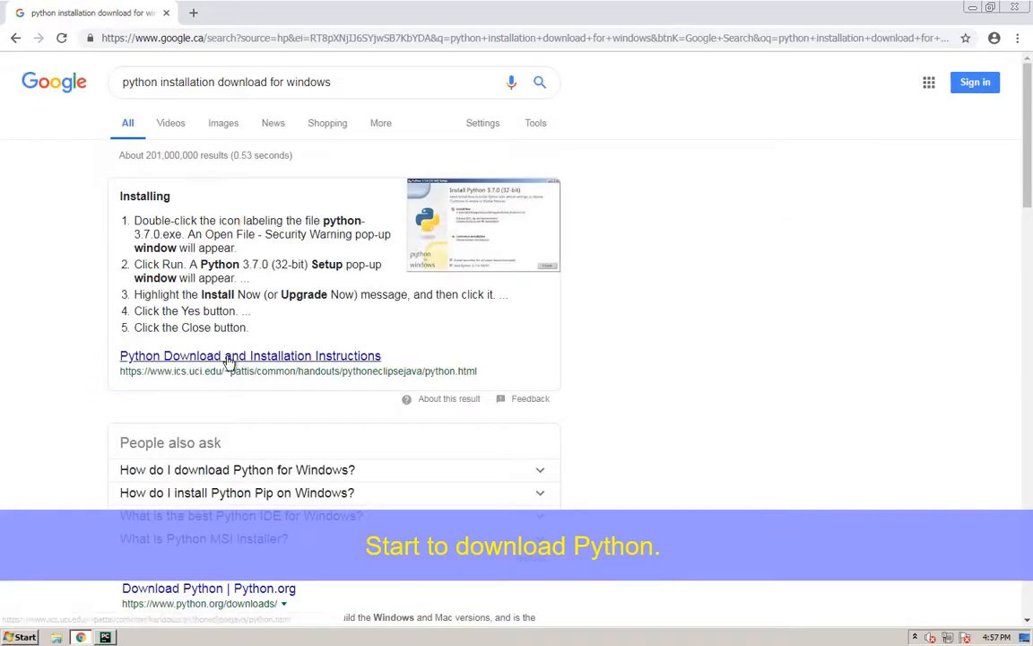
# - Download the Python 3.7.2 installer from python.org and run its setup through to completion
pyautogui.click(240, 592)
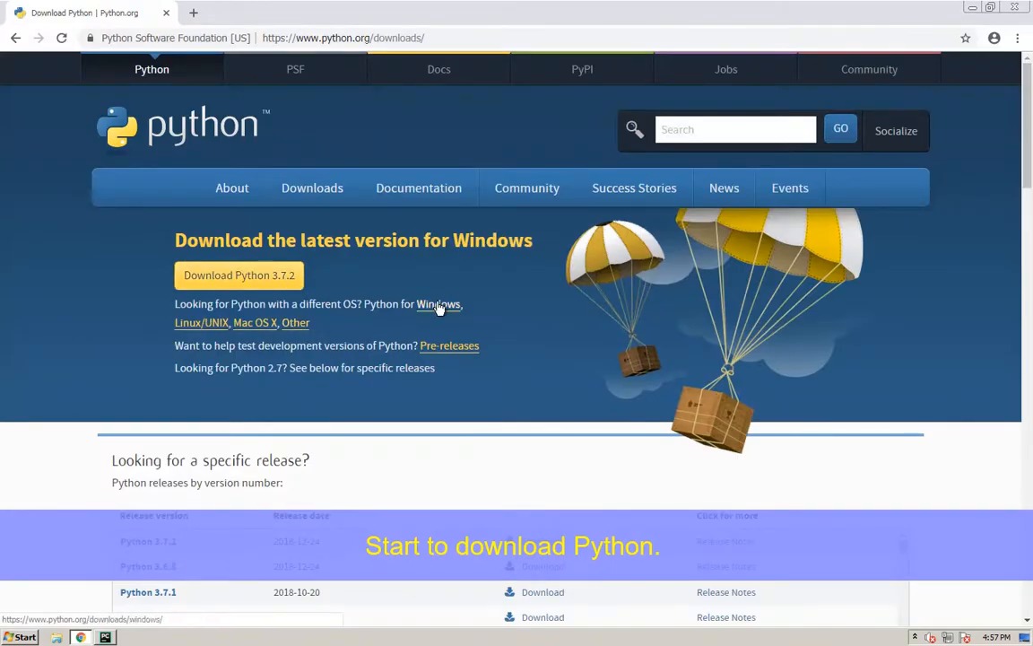
pyautogui.click(287, 278)
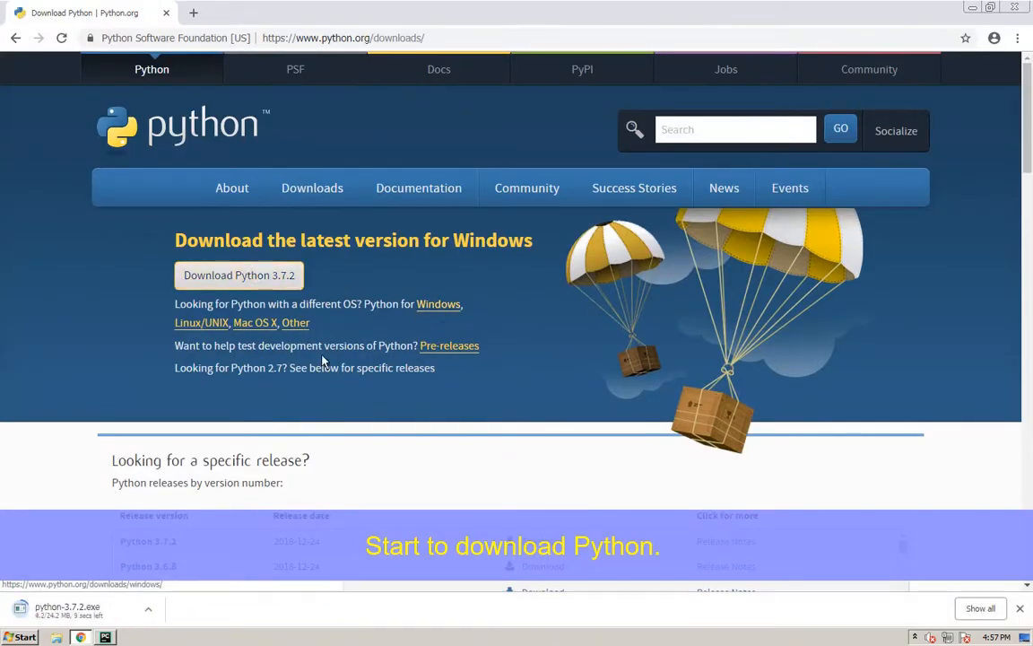
pyautogui.click(70, 611)
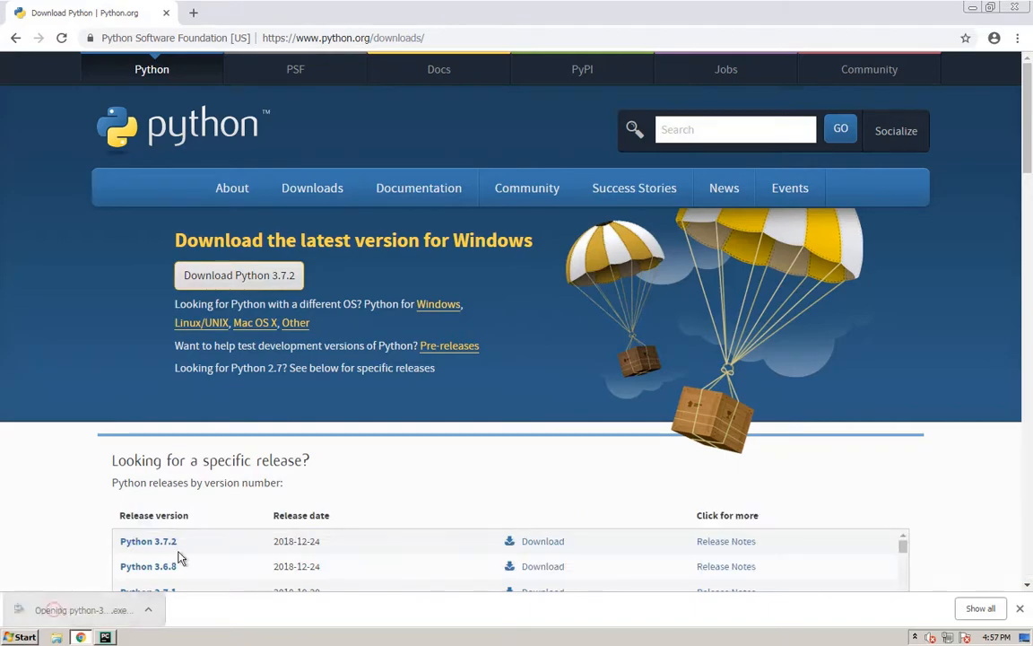
pyautogui.click(556, 330)
pyautogui.click(500, 282)
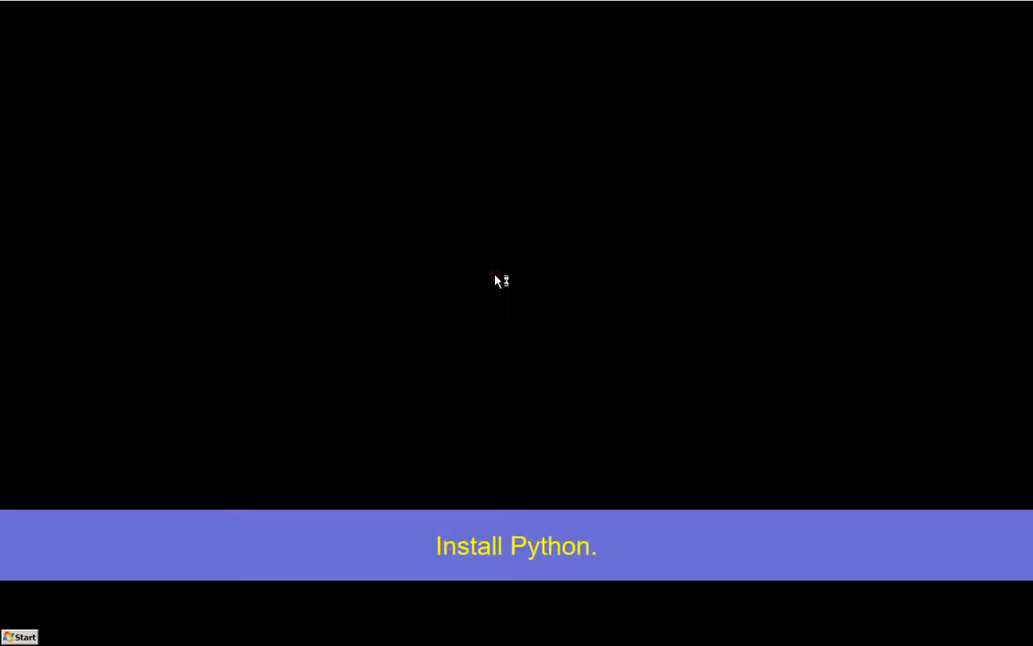
pyautogui.click(558, 334)
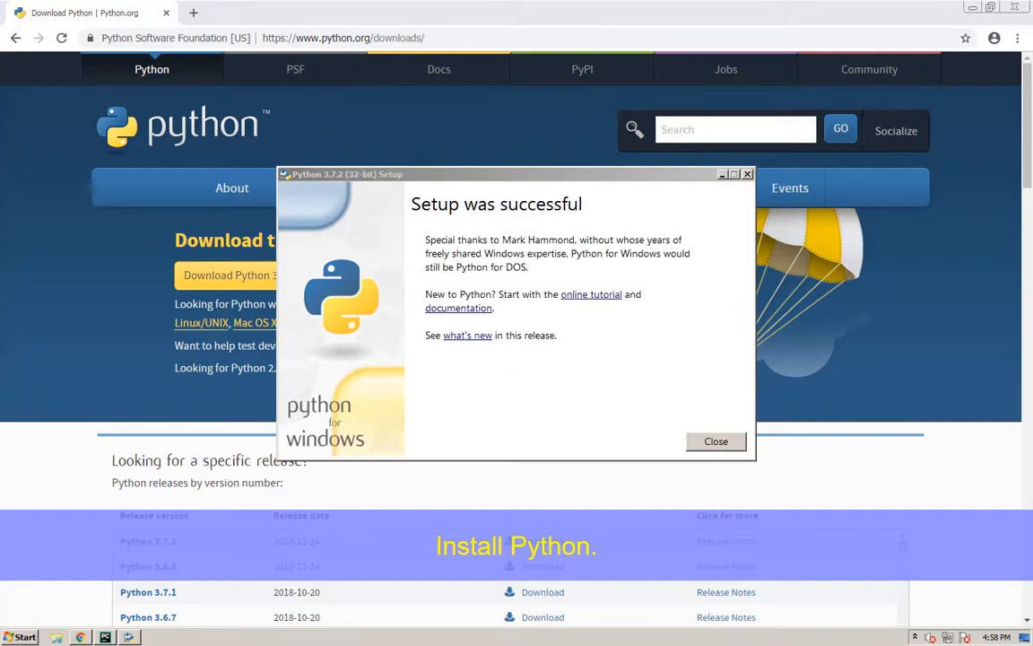
pyautogui.click(716, 440)
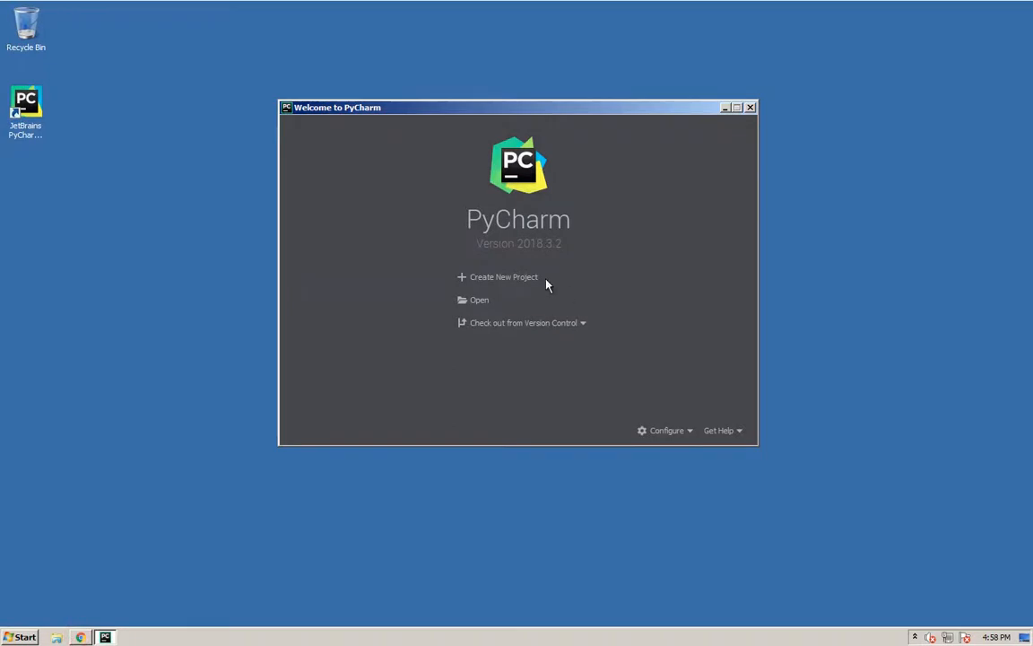
# - Check the base interpreter choices for a new project, cancel it, and restart PyCharm
pyautogui.click(521, 280)
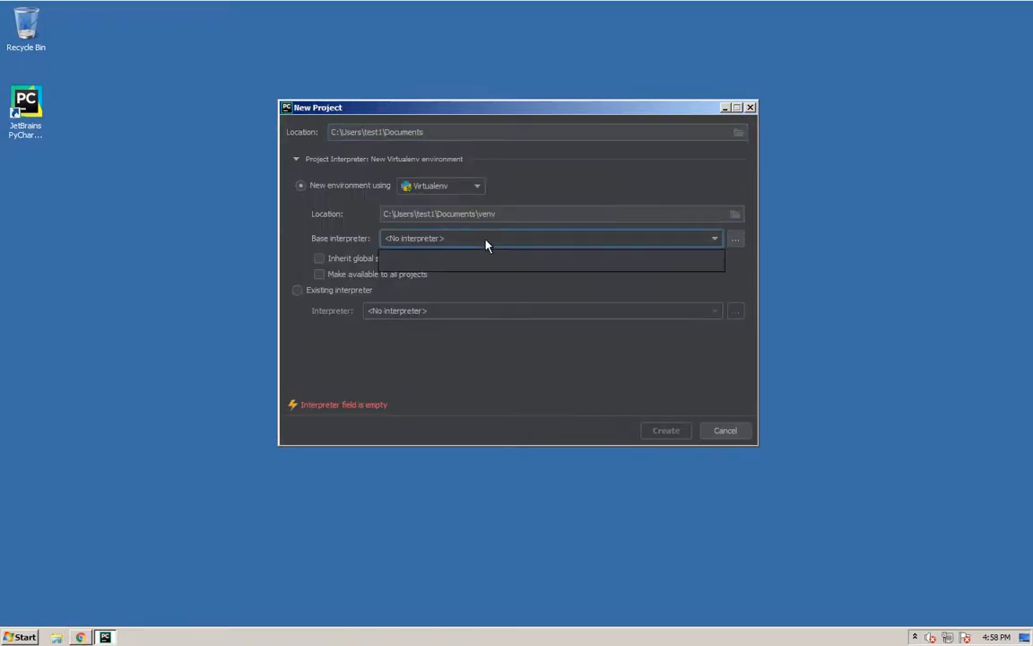
pyautogui.click(727, 431)
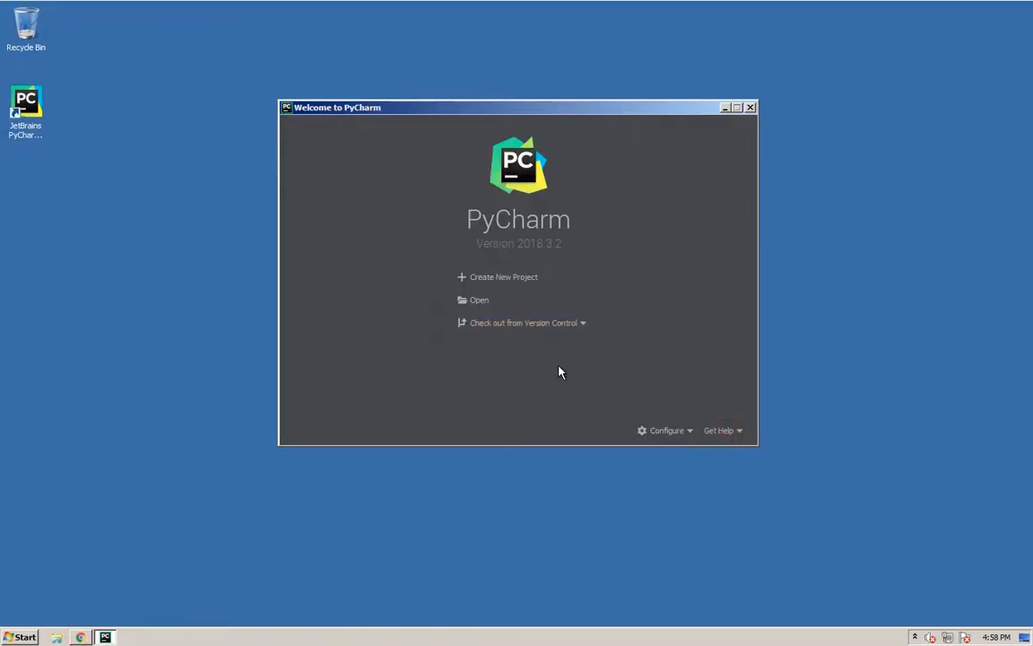
pyautogui.click(750, 107)
pyautogui.click(35, 106)
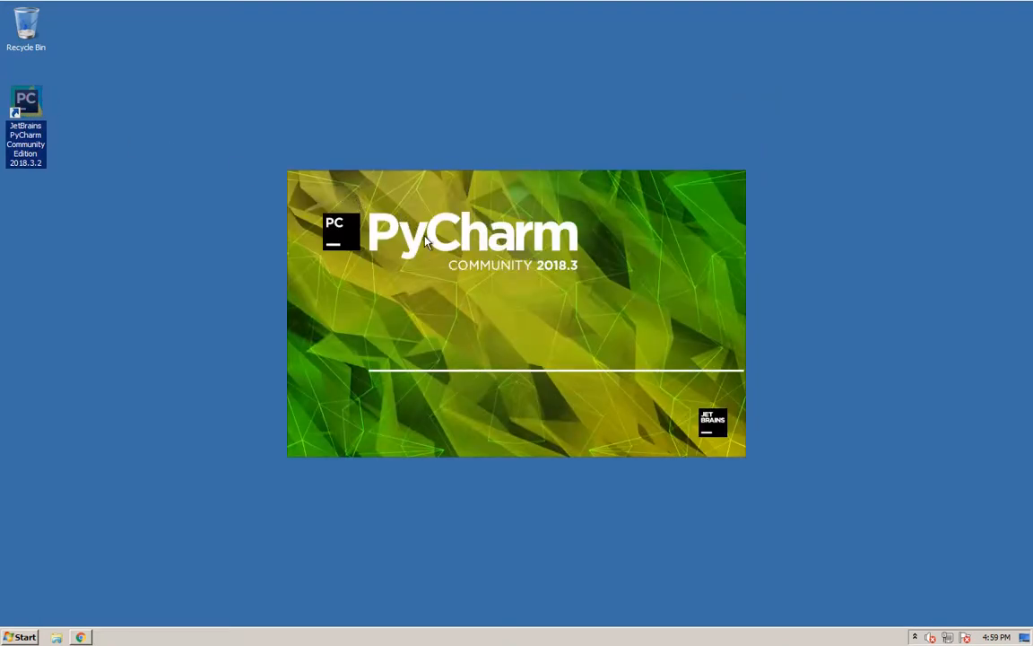
# - Create a project named hello in PycharmProjects with a new Virtualenv environment based on the Python37-32 python.exe
pyautogui.click(480, 275)
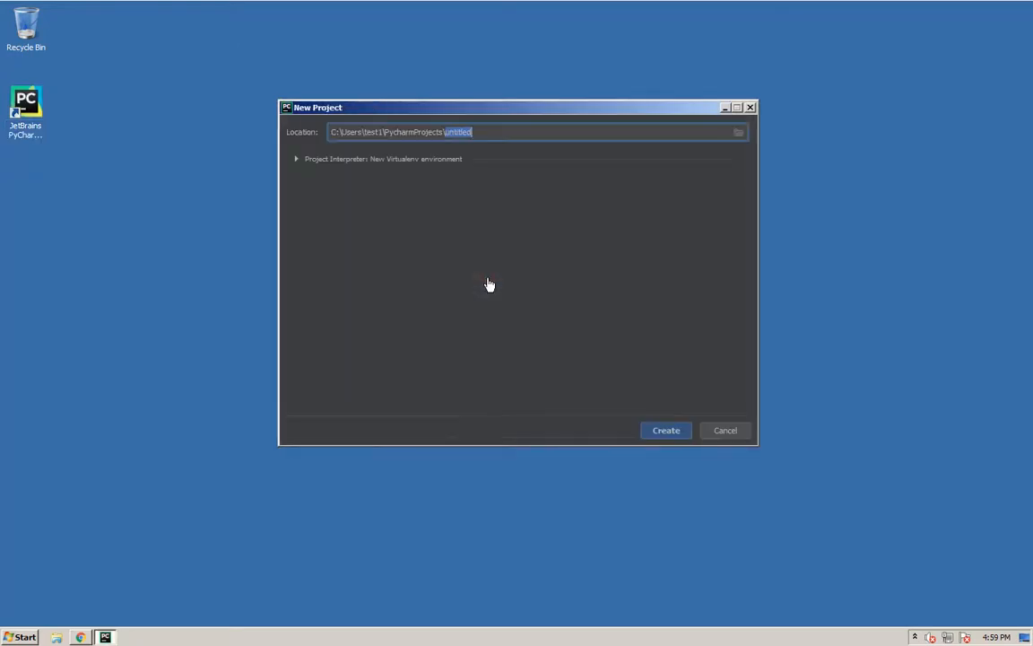
pyautogui.write('hello')
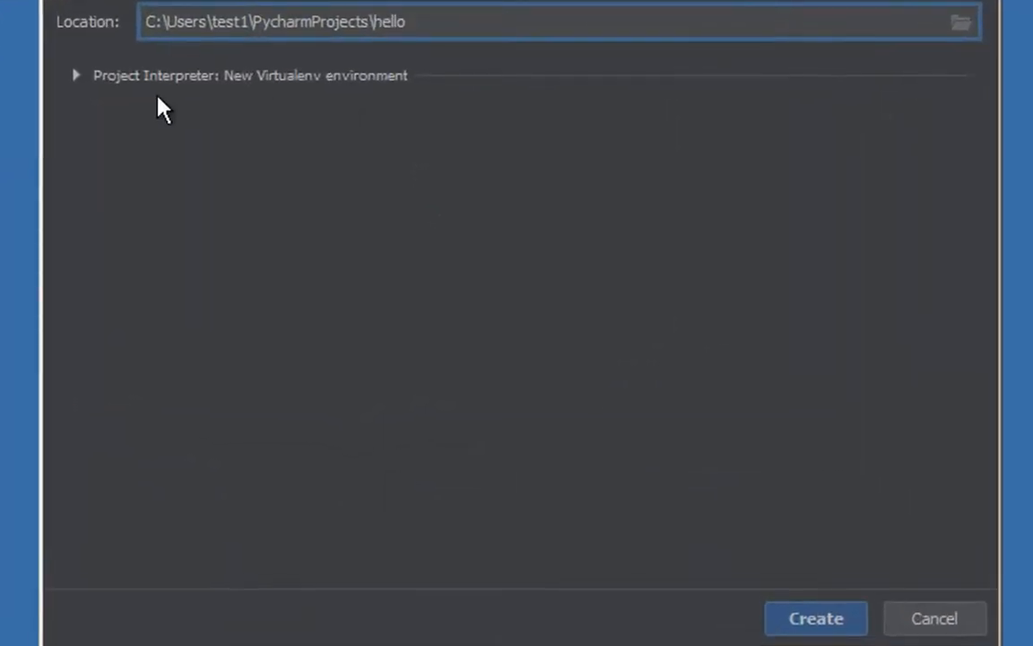
pyautogui.click(77, 77)
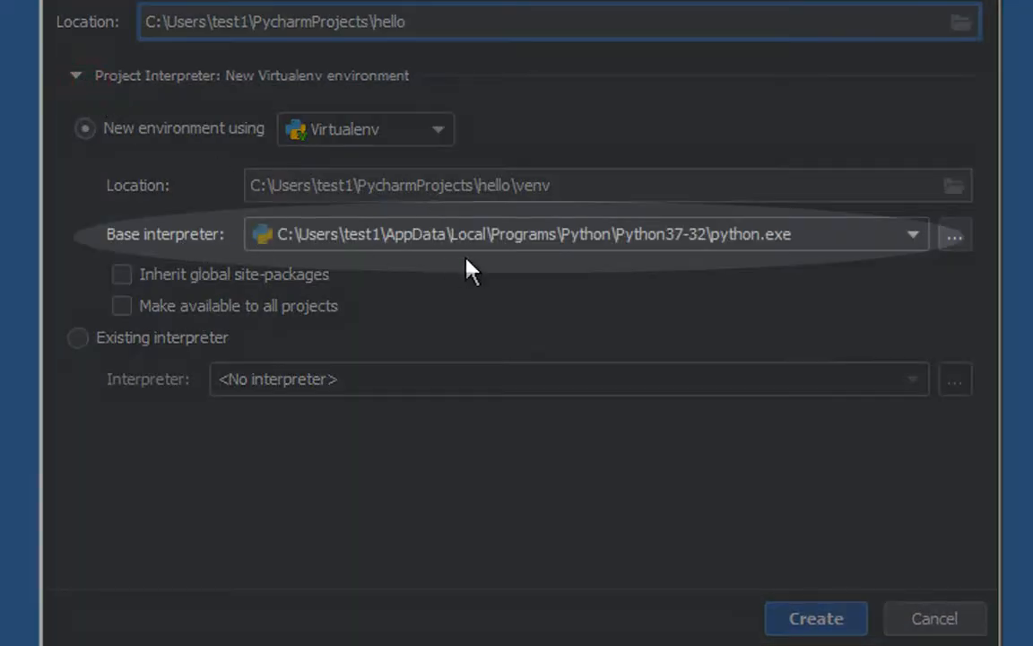
pyautogui.click(810, 625)
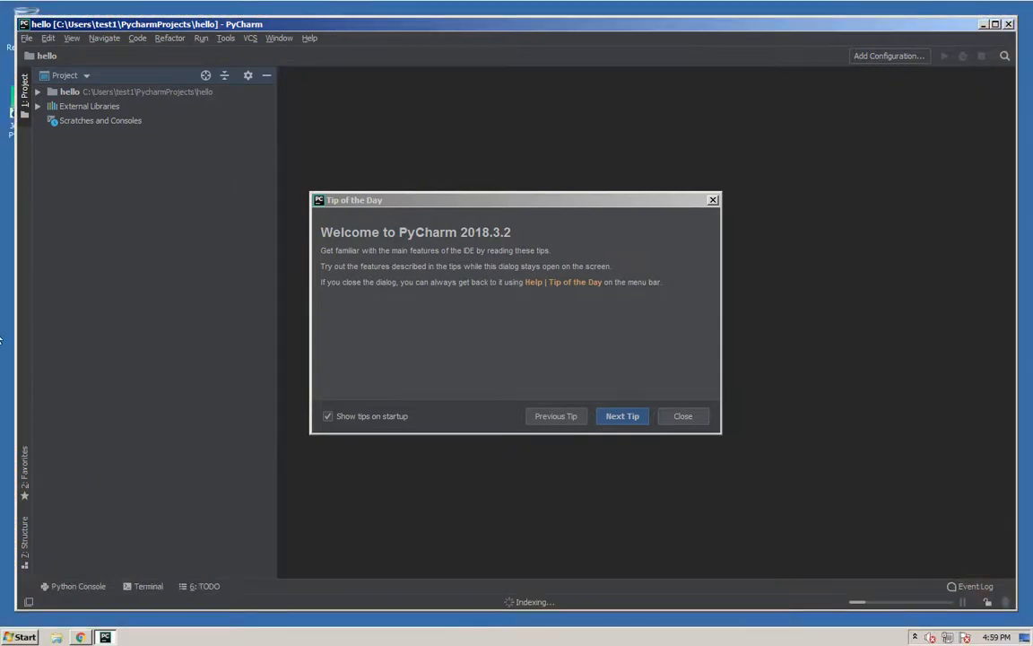
# - Dismiss the Tip of the Day, expand the hello project folder and select its venv folder
pyautogui.click(687, 417)
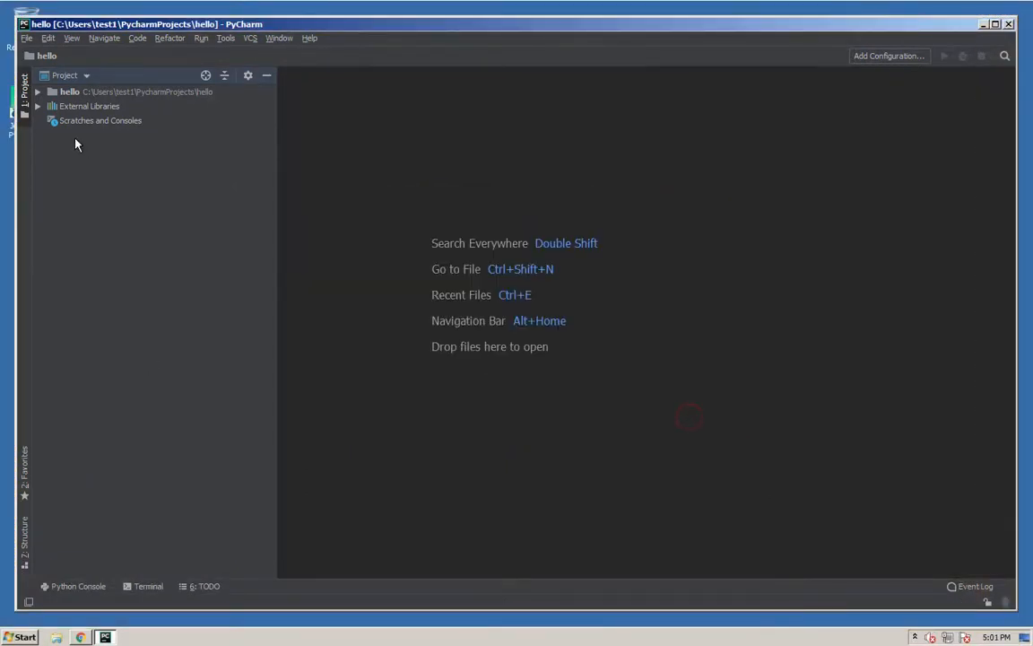
pyautogui.click(37, 91)
pyautogui.click(42, 105)
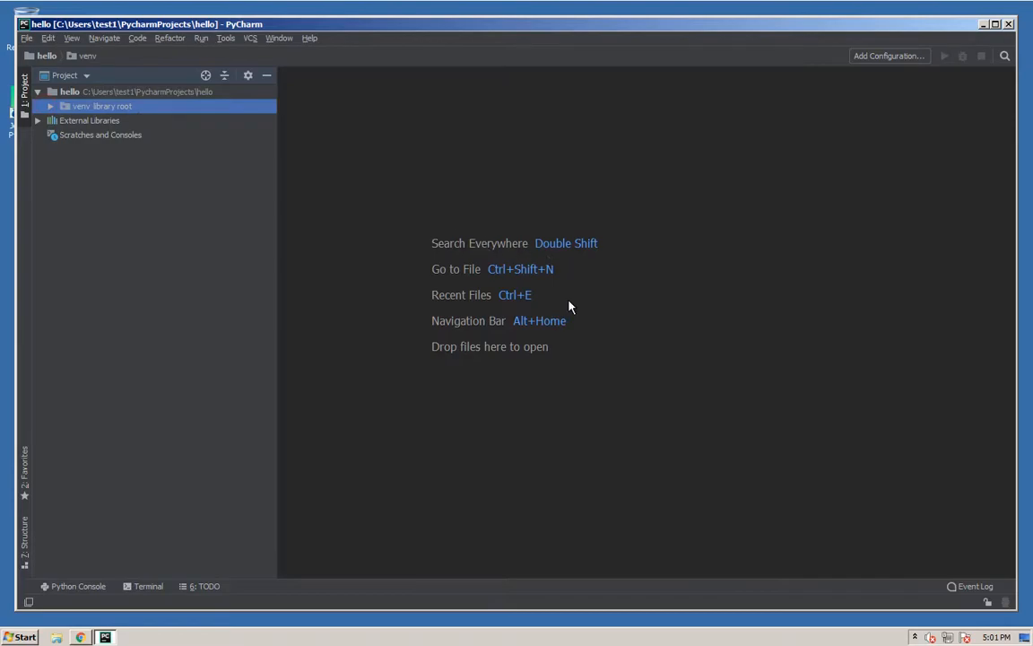